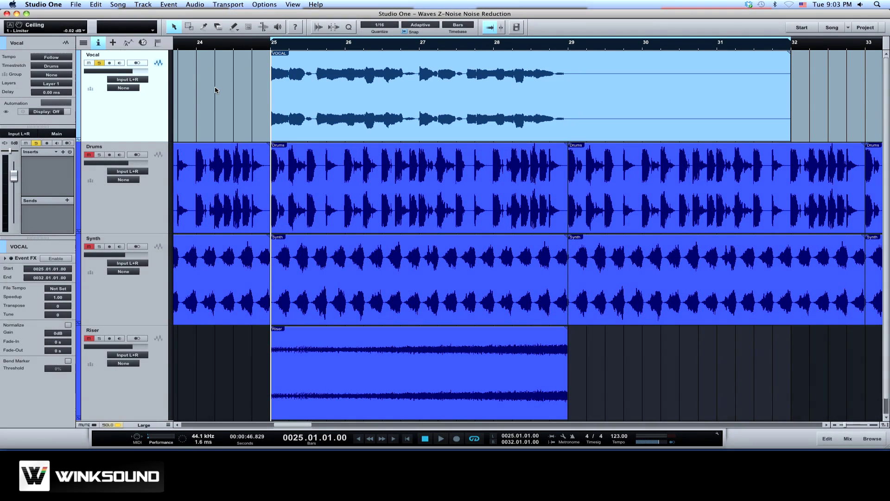
- Audition the vocal, then insert Waves Z-Noise Stereo on the Vocal track
key(space)
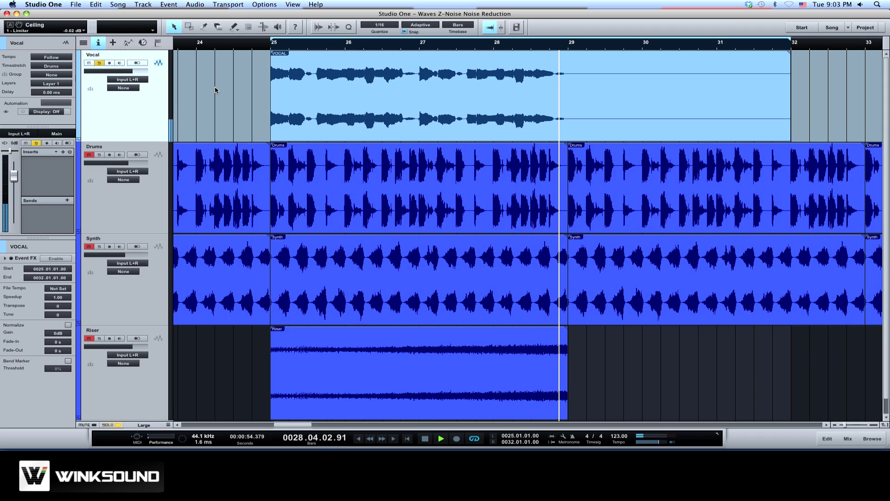
key(space)
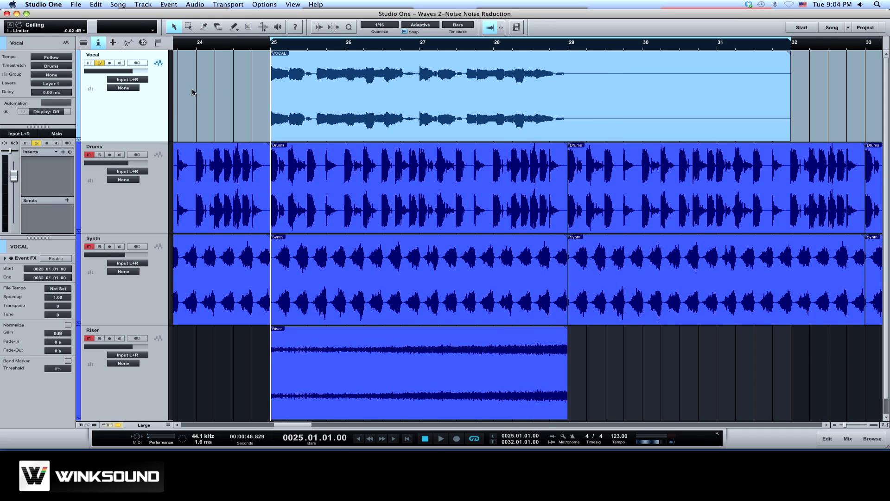
click(64, 152)
scroll(104, 313, down, 5)
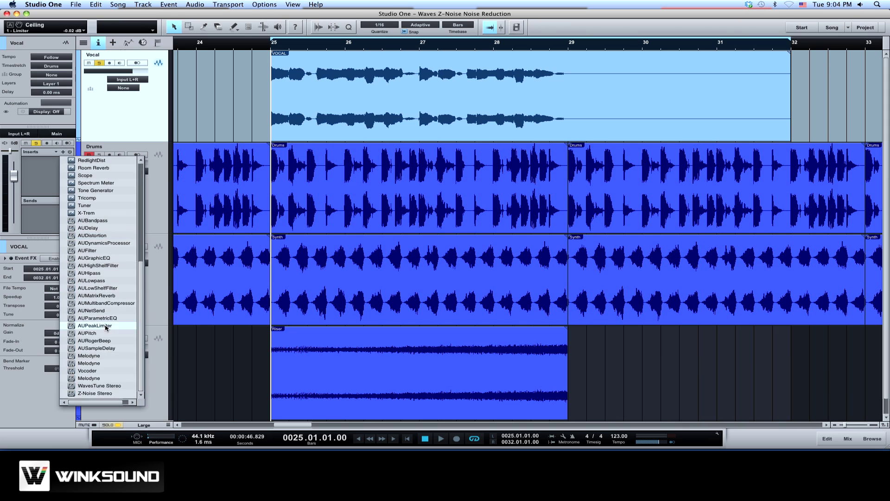
click(98, 393)
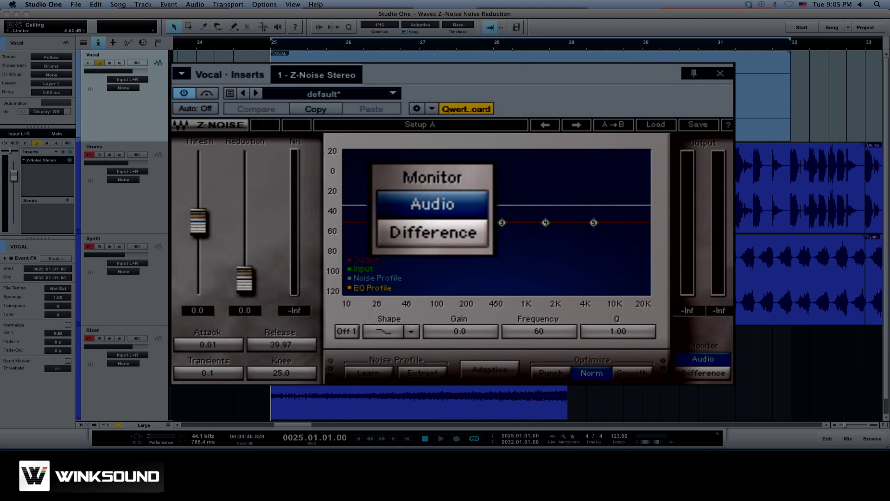
- Monitor the Difference signal and have Z-Noise learn a profile from the vocal's hiss
click(724, 376)
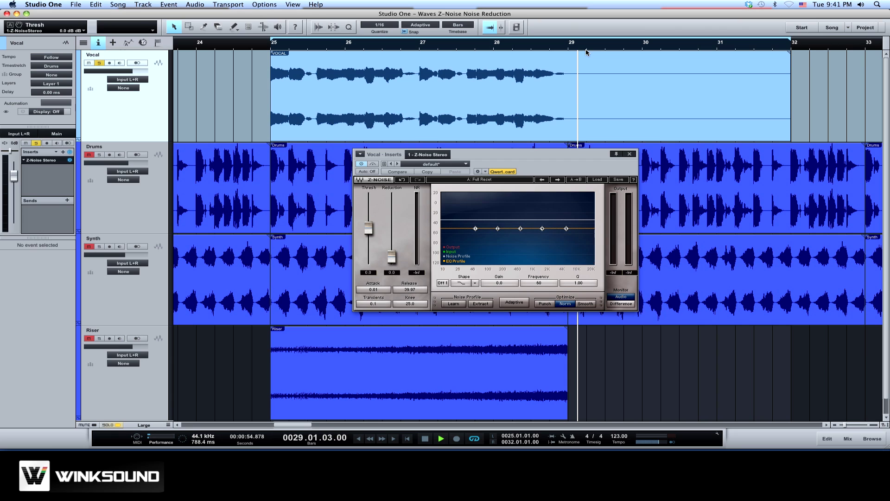
key(space)
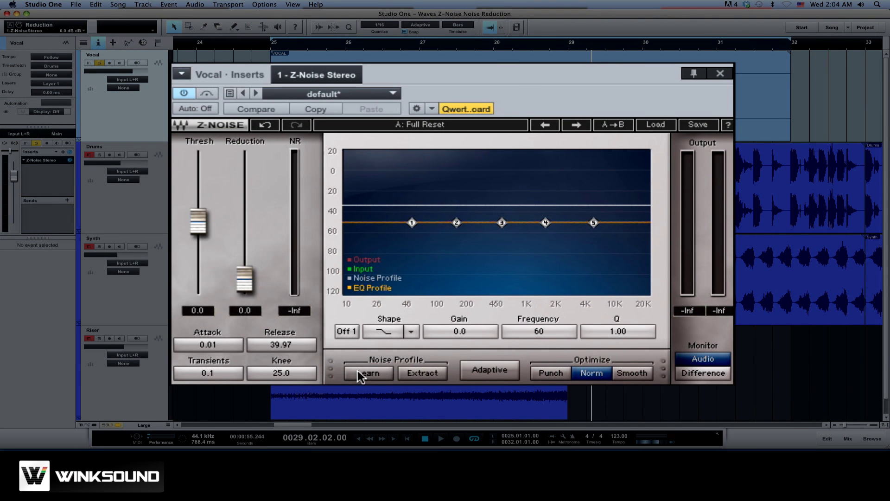
click(358, 372)
key(space)
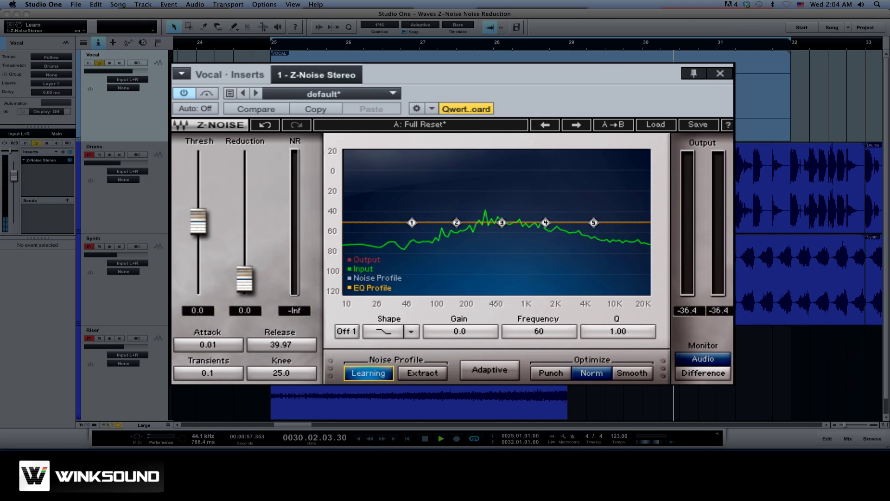
key(space)
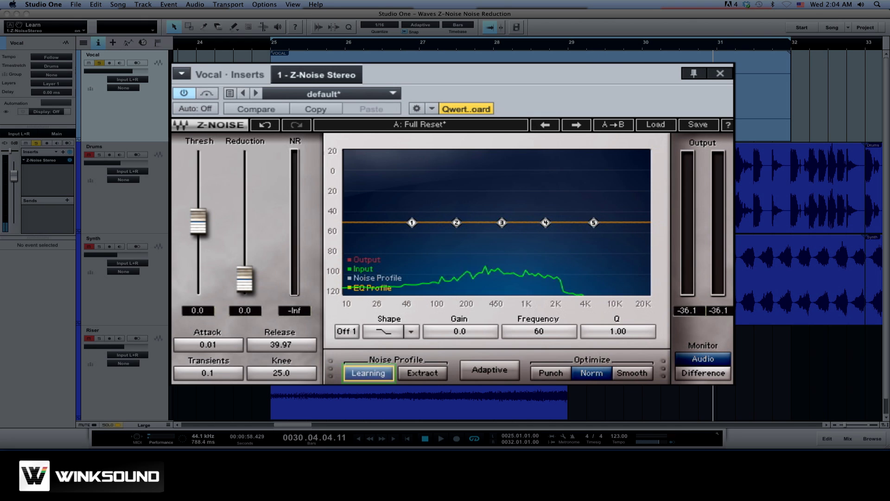
click(379, 373)
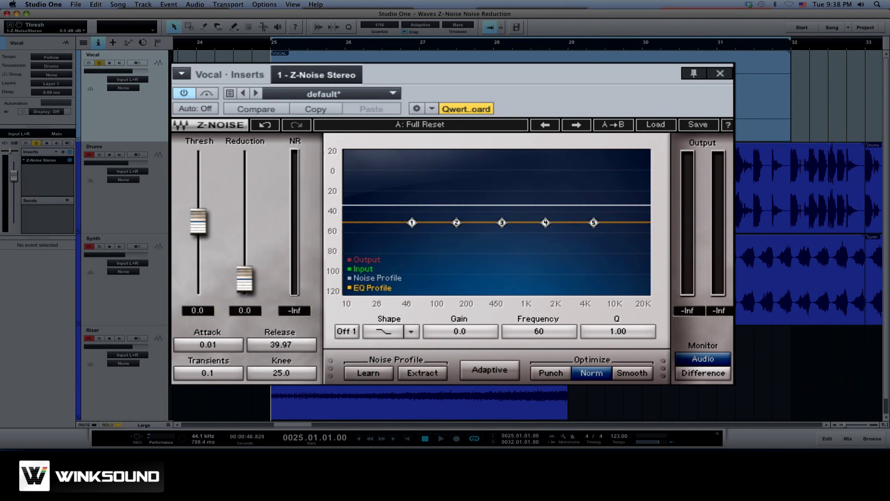
- Extract a Z-Noise profile from the playing vocal, then set monitoring to Difference
click(442, 375)
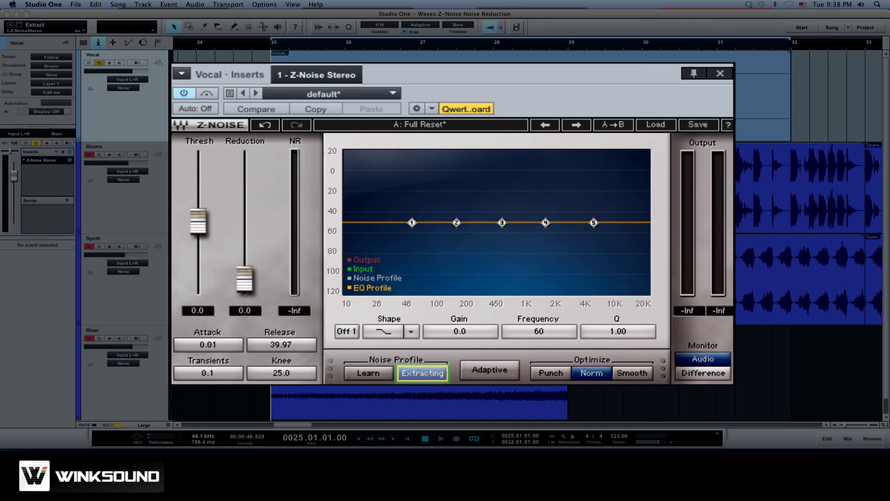
key(space)
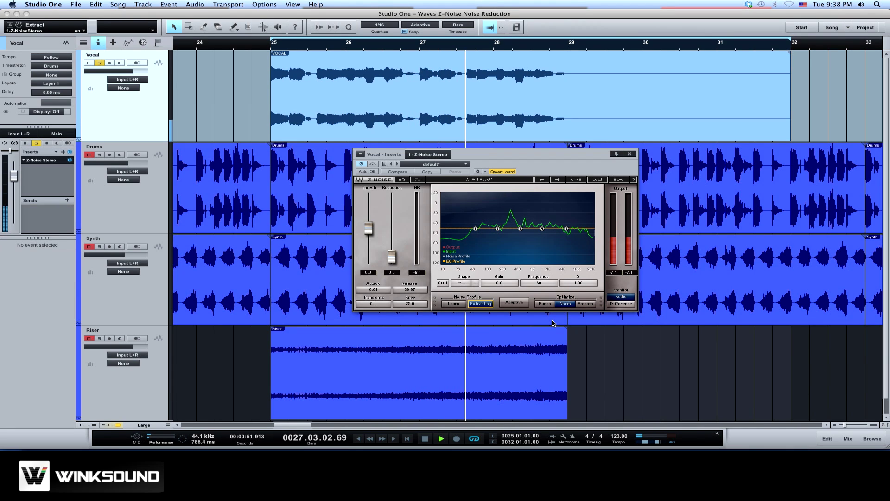
click(491, 306)
key(space)
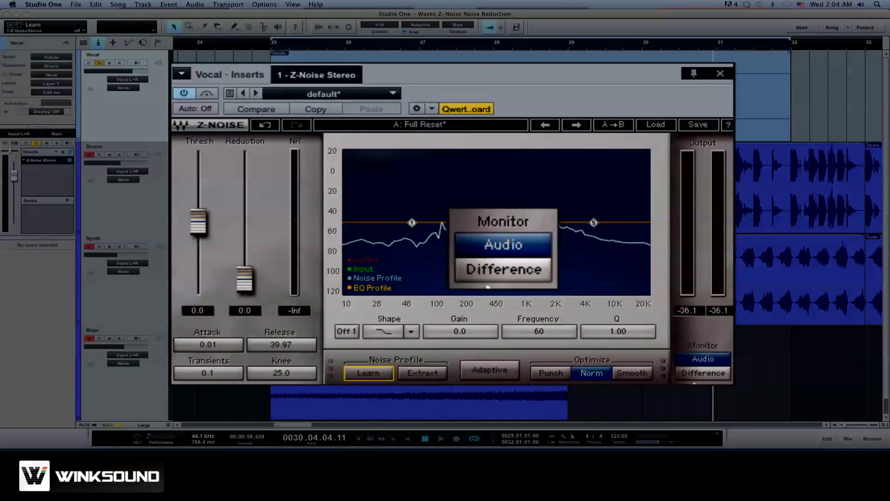
click(706, 374)
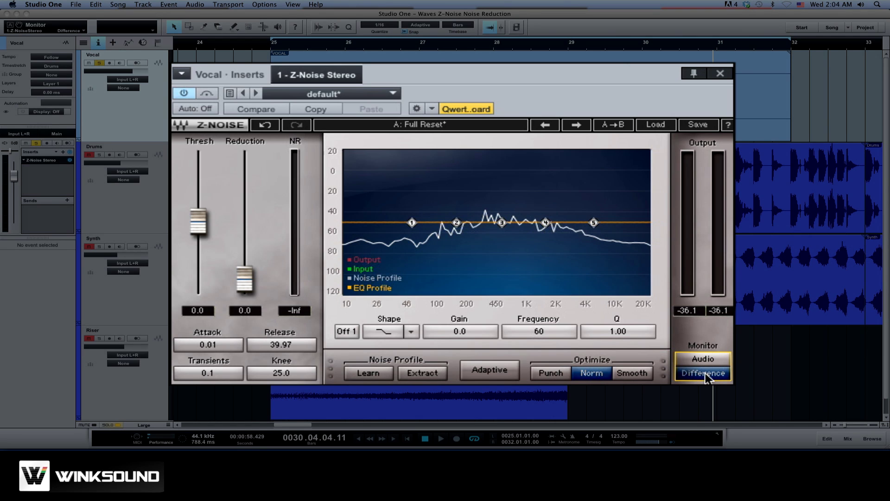
- Max out Z-Noise Reduction and sweep Threshold from about 25 down to about 7 during playback
drag(246, 281, 245, 164)
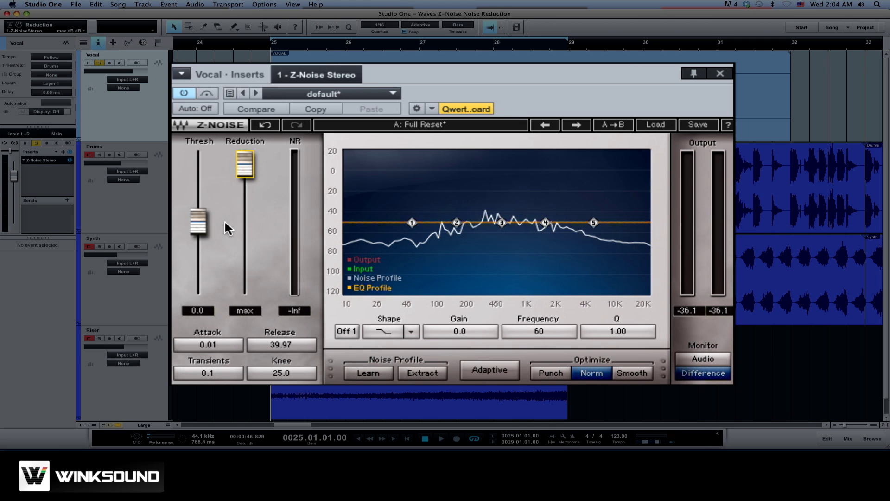
drag(204, 230, 199, 197)
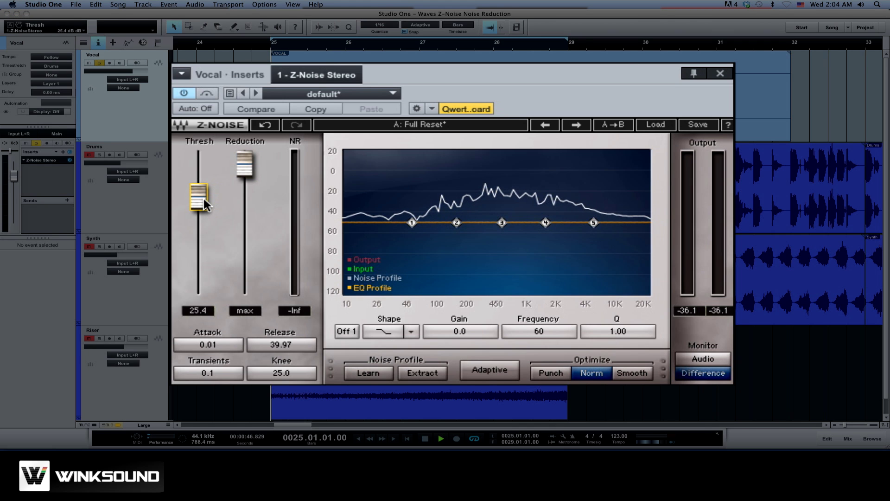
key(space)
drag(203, 198, 200, 213)
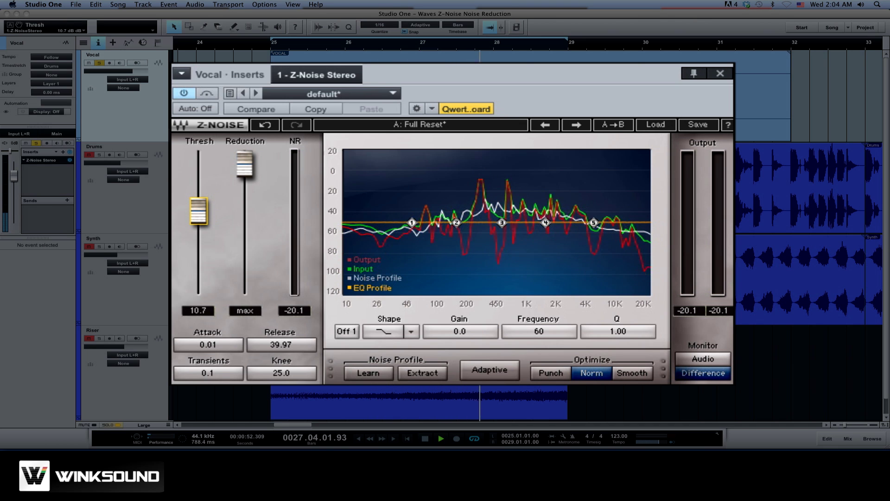
drag(199, 213, 199, 217)
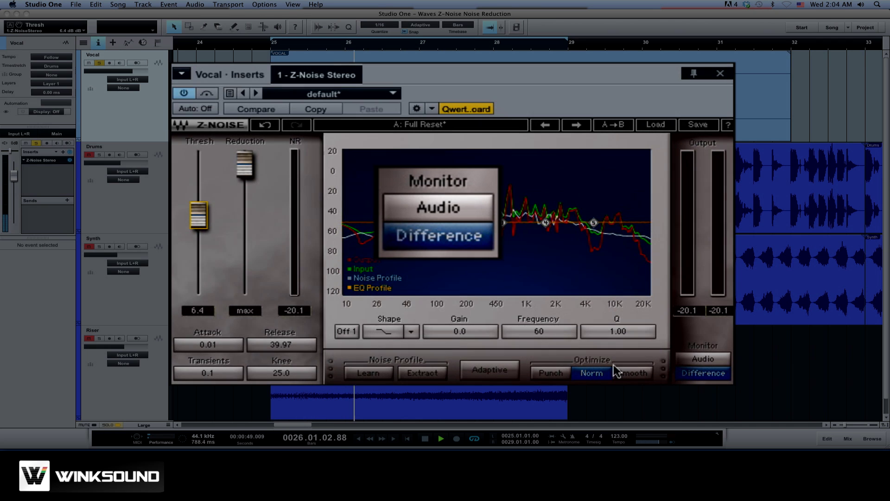
- Switch monitoring back to Audio and settle Threshold at 7.7
click(704, 360)
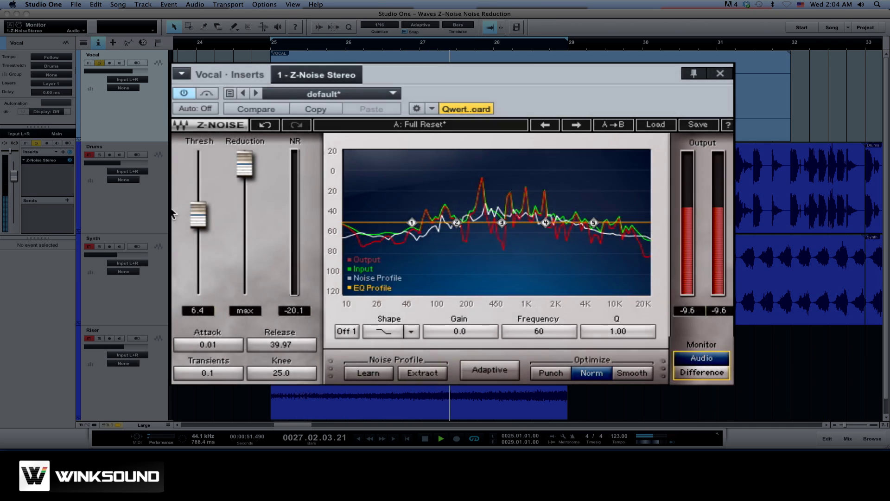
drag(199, 216, 199, 214)
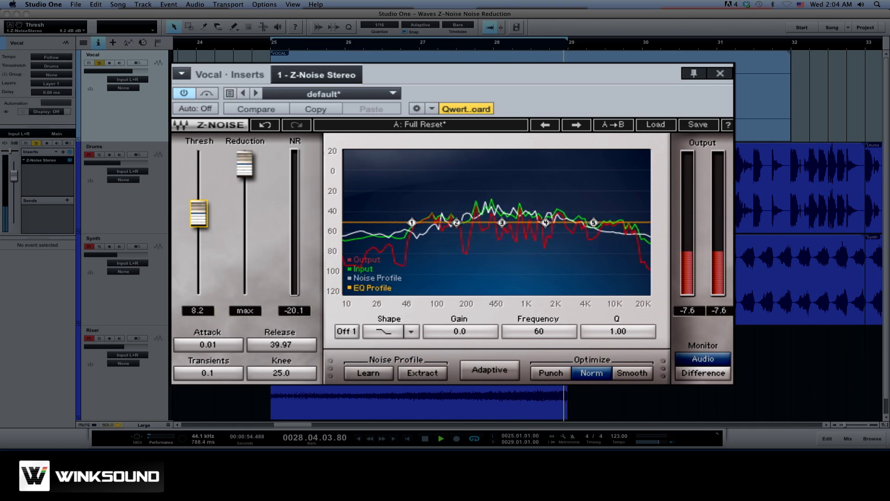
drag(199, 214, 199, 215)
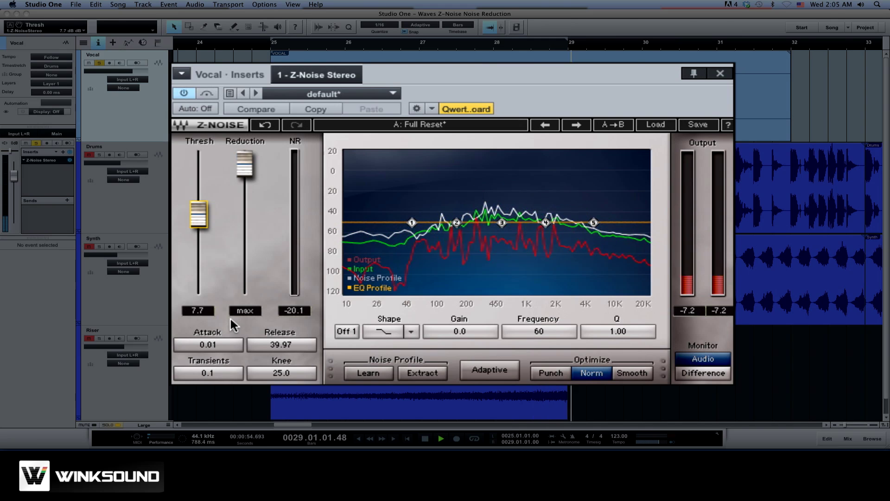
key(space)
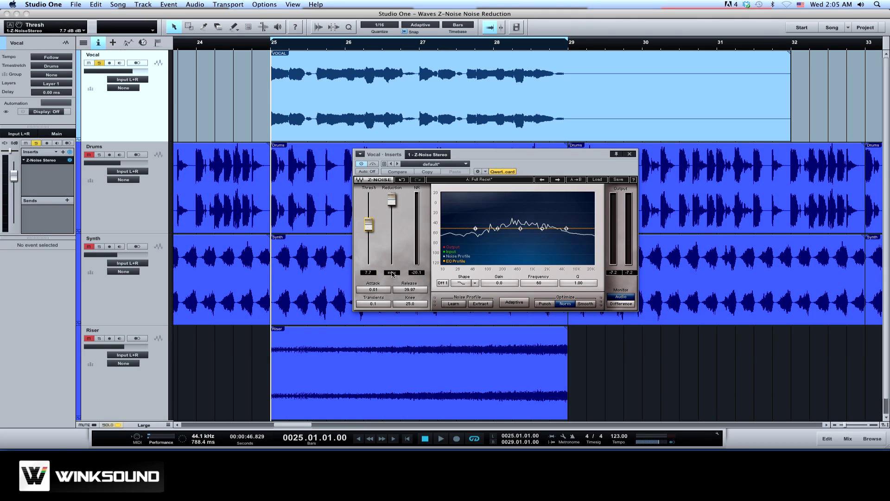
click(361, 165)
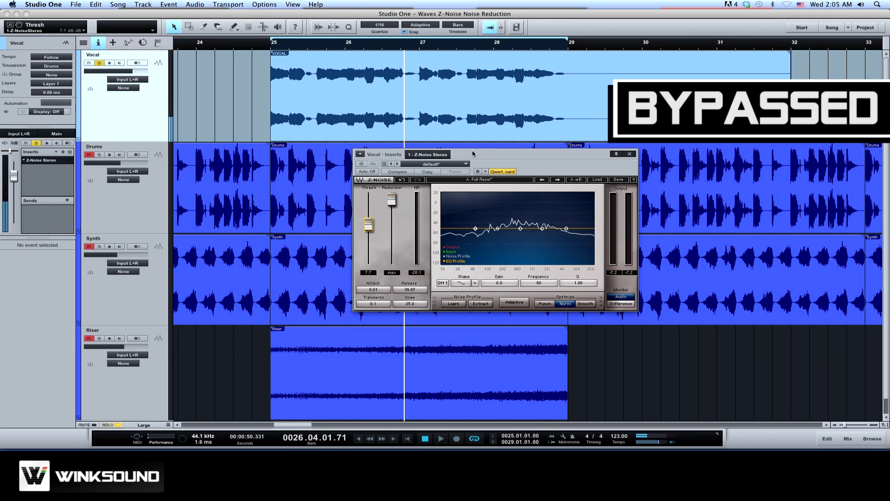
key(space)
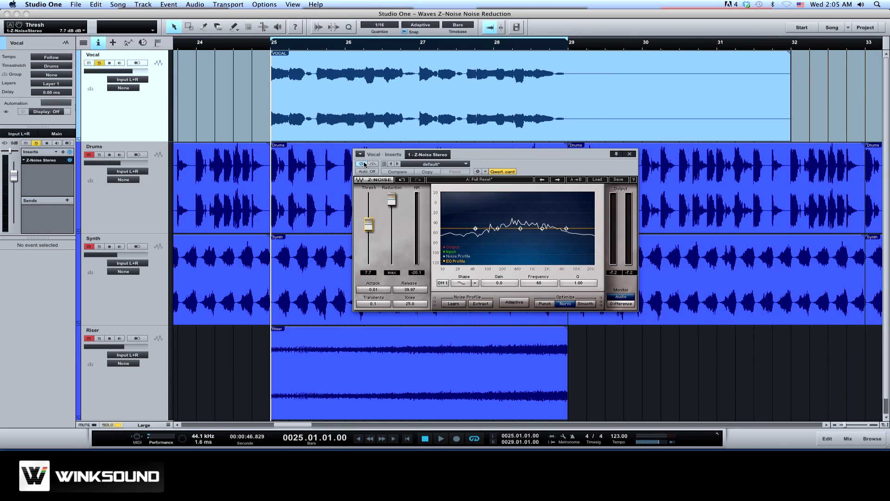
key(space)
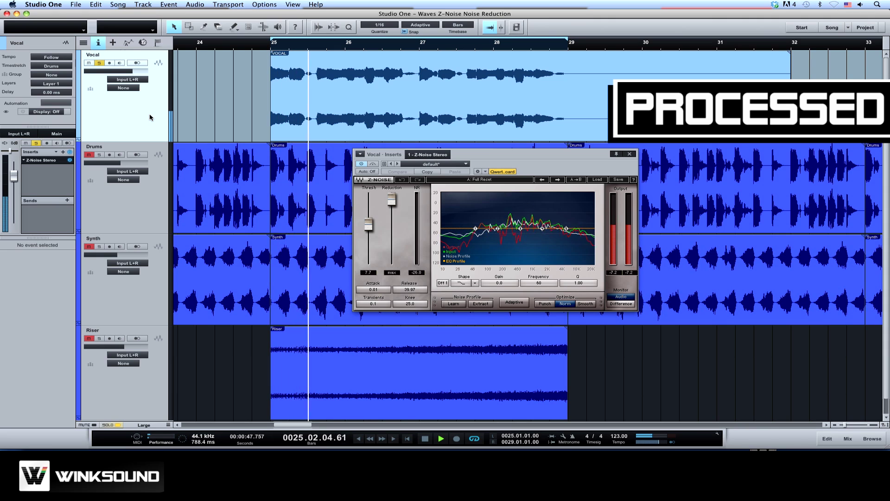